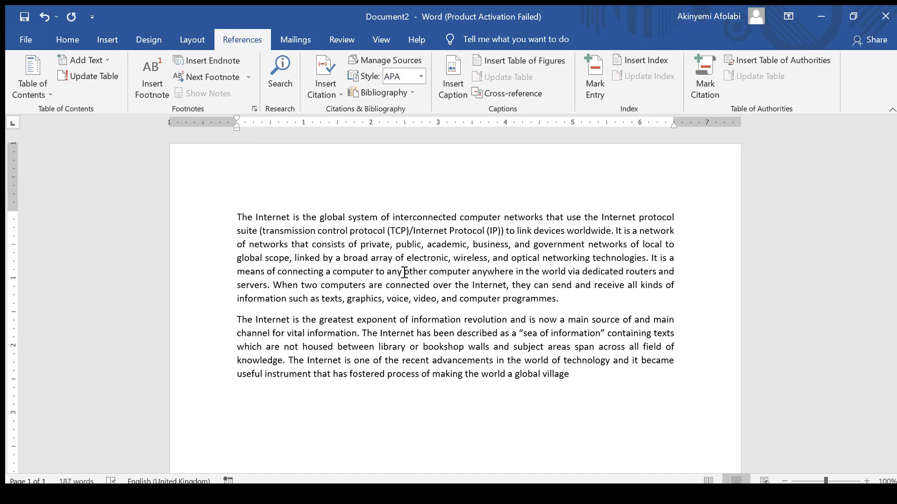
Insert an APA citation for Johnson, 2020 at the end of the first paragraph, before its full stop
{"action": "left_click", "coordinate": [53, 38]}
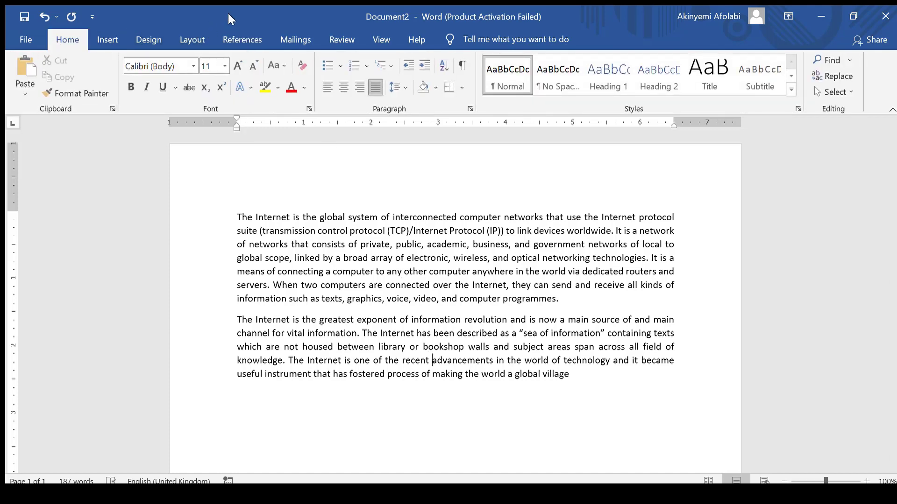
{"action": "left_click", "coordinate": [239, 40]}
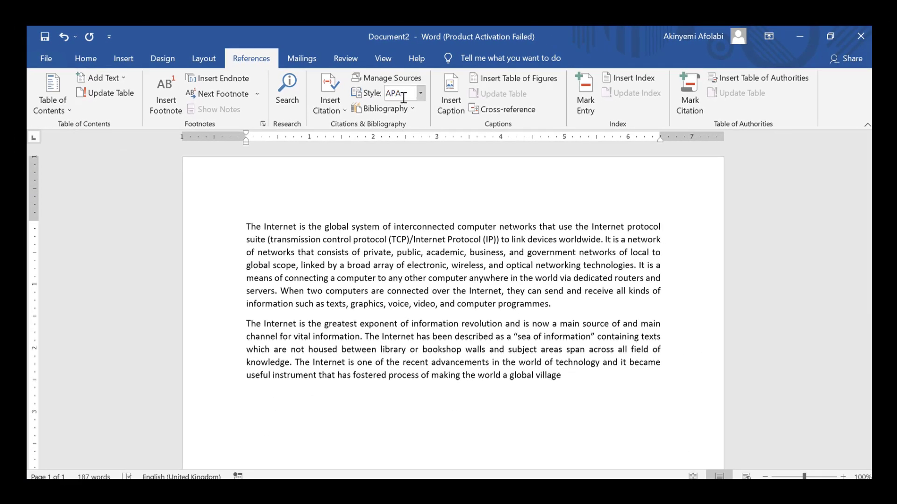
{"action": "left_click", "coordinate": [421, 93]}
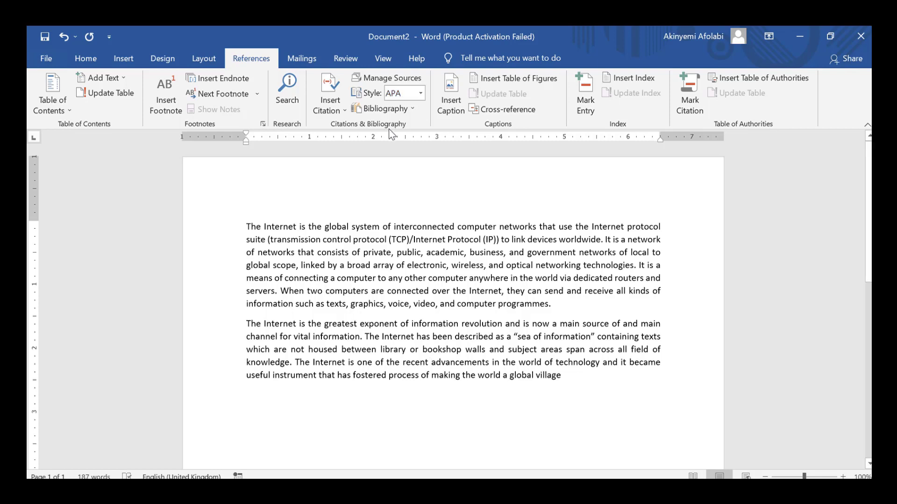
{"action": "left_click", "coordinate": [552, 309]}
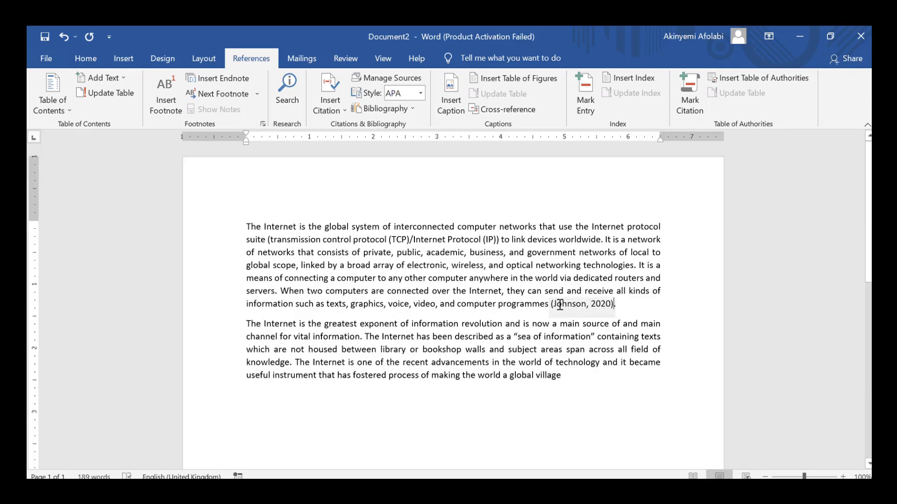
Cite Buhari & Demola, 2015 at the end of the second paragraph and add a closing full stop
{"action": "left_click_drag", "start_coordinate": [551, 306], "coordinate": [598, 304]}
{"action": "left_click", "coordinate": [609, 307]}
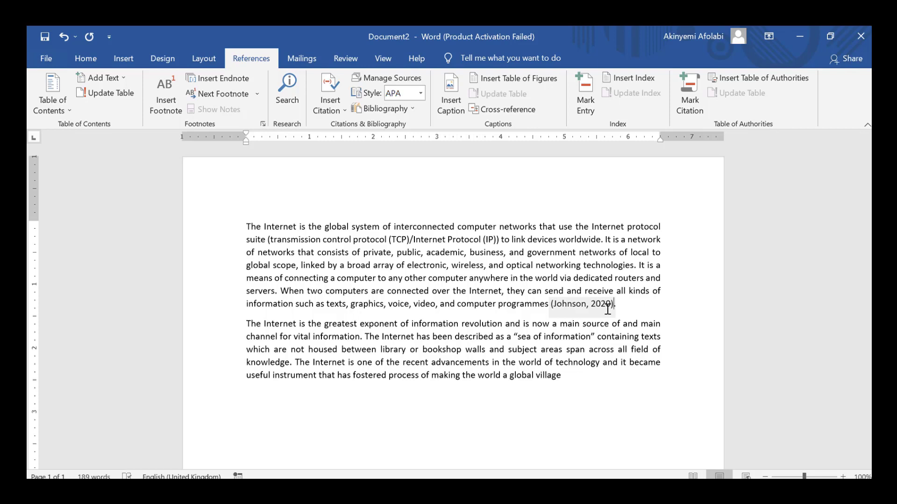
{"action": "left_click", "coordinate": [576, 377]}
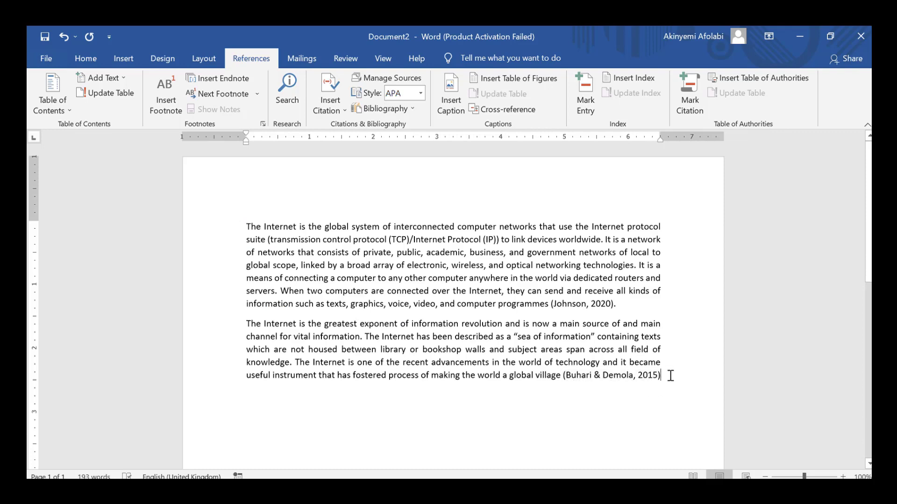
{"action": "type", "text": "."}
Add blank lines below the second paragraph to make room for the reference list
{"action": "scroll", "coordinate": [440, 454], "scroll_direction": "down", "scroll_amount": 10}
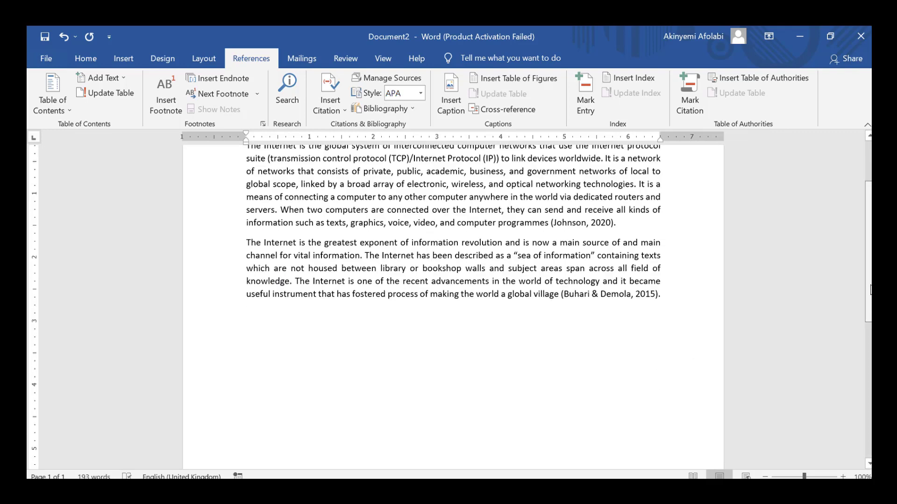
{"action": "scroll", "coordinate": [867, 397], "scroll_direction": "down", "scroll_amount": 1}
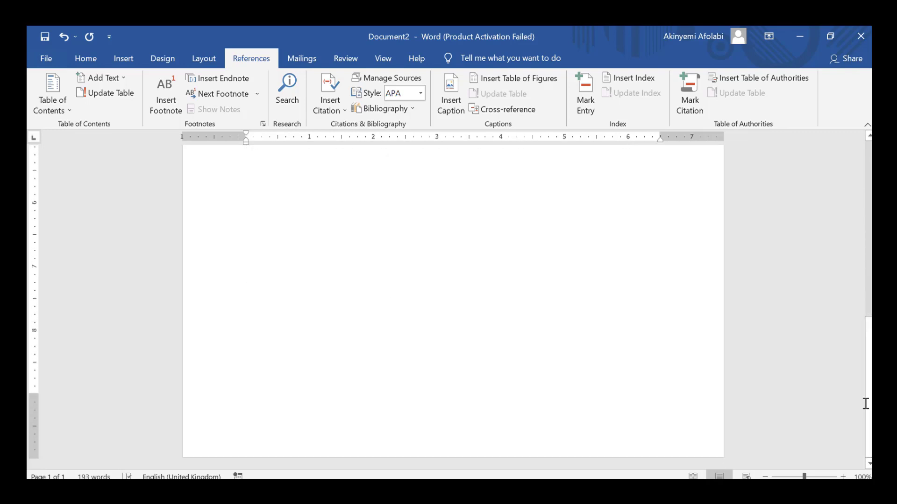
{"action": "key", "text": "Return"}
{"action": "key", "text": "Return"}
{"action": "key", "text": "Return"}
{"action": "key", "text": "Return"}
{"action": "key", "text": "Return"}
{"action": "key", "text": "Return"}
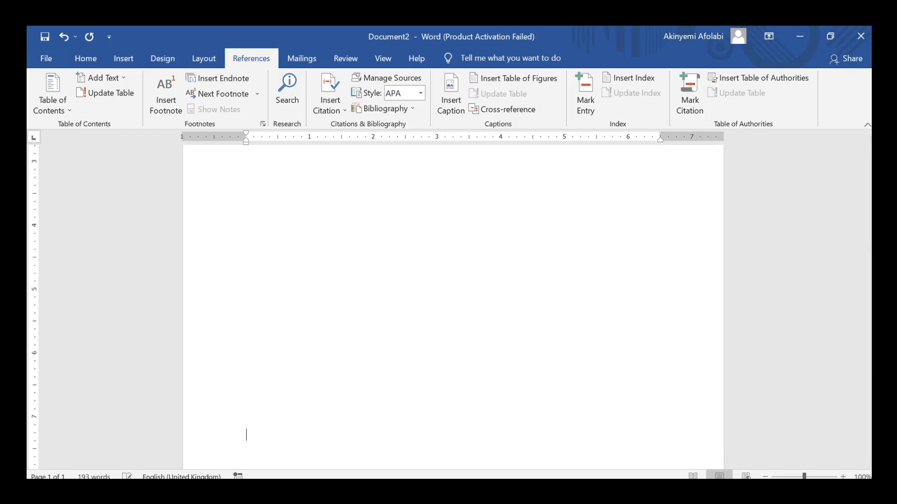
{"action": "key", "text": "Return"}
{"action": "key", "text": "Return"}
{"action": "key", "text": "Return"}
{"action": "key", "text": "Return"}
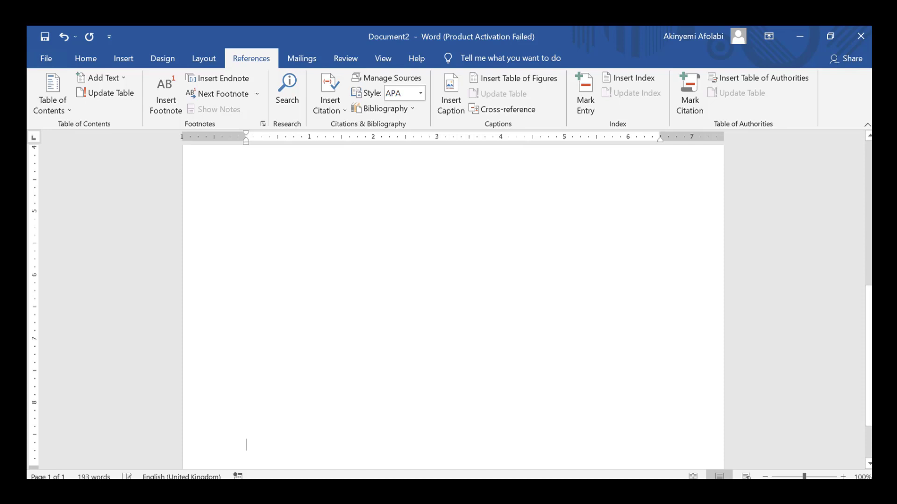
{"action": "key", "text": "BackSpace"}
{"action": "key", "text": "BackSpace"}
{"action": "key", "text": "BackSpace"}
{"action": "key", "text": "BackSpace"}
{"action": "key", "text": "BackSpace"}
{"action": "key", "text": "BackSpace"}
{"action": "key", "text": "BackSpace"}
{"action": "key", "text": "BackSpace"}
{"action": "key", "text": "BackSpace"}
{"action": "key", "text": "BackSpace"}
{"action": "key", "text": "BackSpace"}
{"action": "key", "text": "BackSpace"}
{"action": "key", "text": "BackSpace"}
{"action": "key", "text": "BackSpace"}
{"action": "key", "text": "BackSpace"}
{"action": "key", "text": "BackSpace"}
{"action": "key", "text": "BackSpace"}
{"action": "key", "text": "BackSpace"}
{"action": "key", "text": "BackSpace"}
{"action": "key", "text": "BackSpace"}
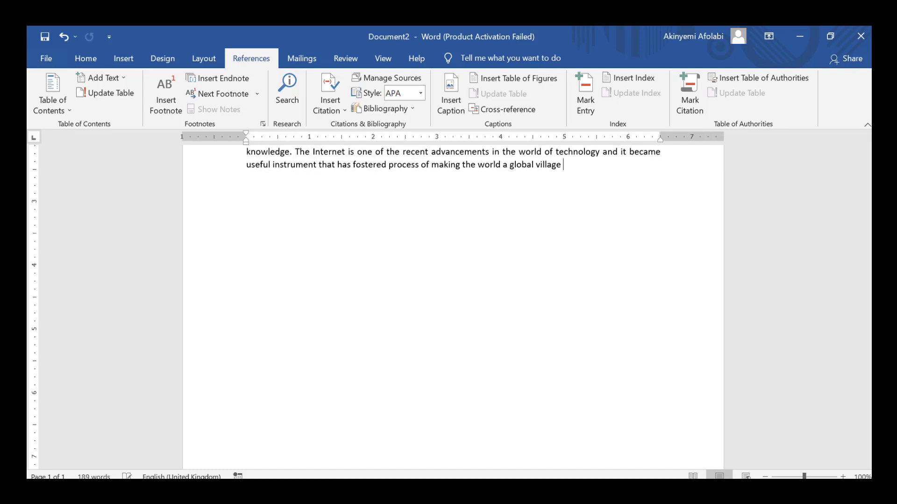
{"action": "key", "text": "ctrl+z"}
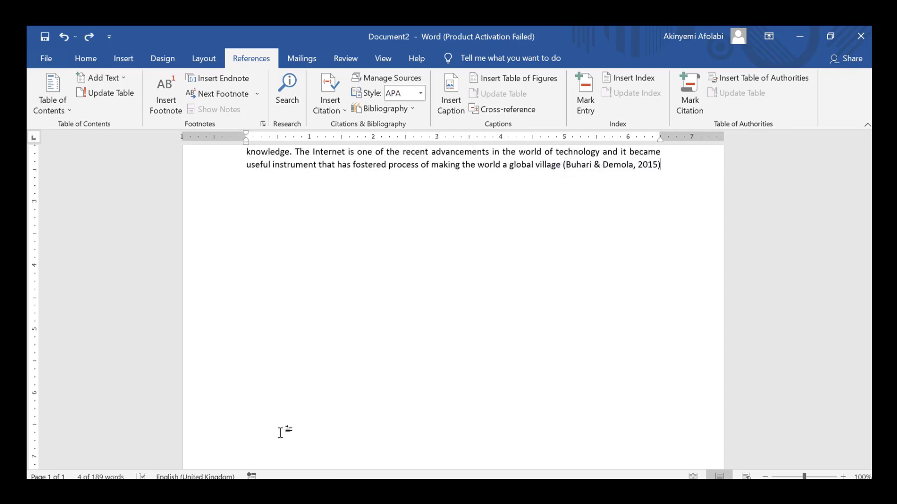
{"action": "key", "text": "Return"}
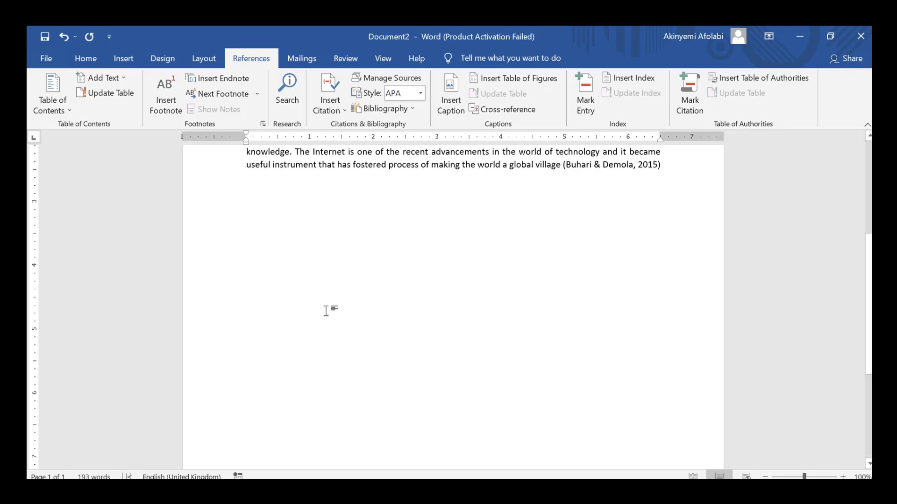
Insert the built-in References bibliography below the text
{"action": "left_click", "coordinate": [380, 109]}
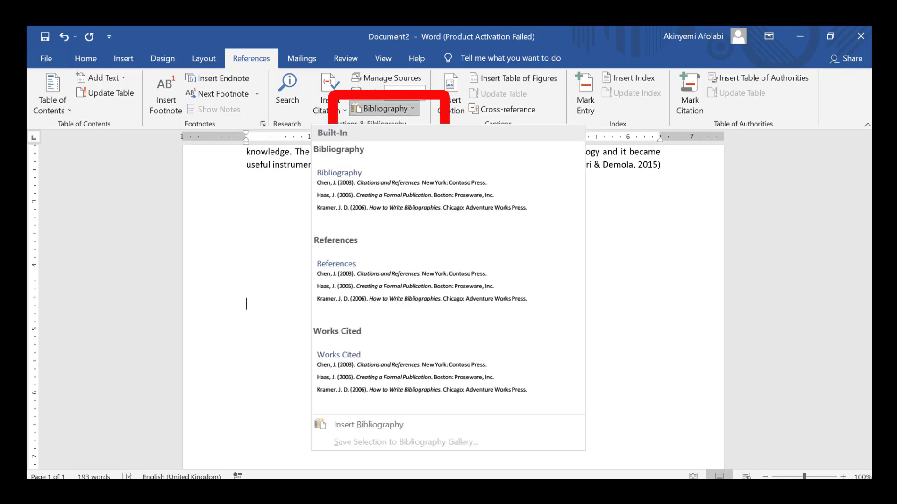
{"action": "left_click", "coordinate": [394, 259]}
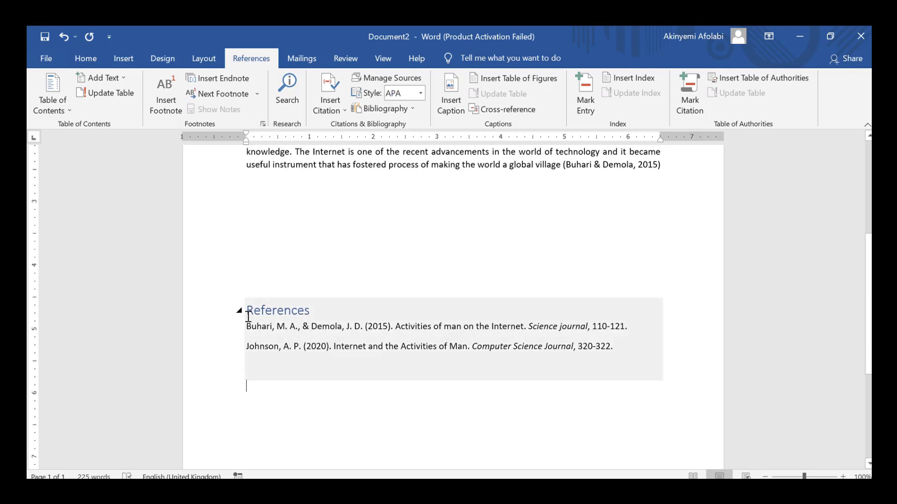
{"action": "left_click", "coordinate": [250, 316]}
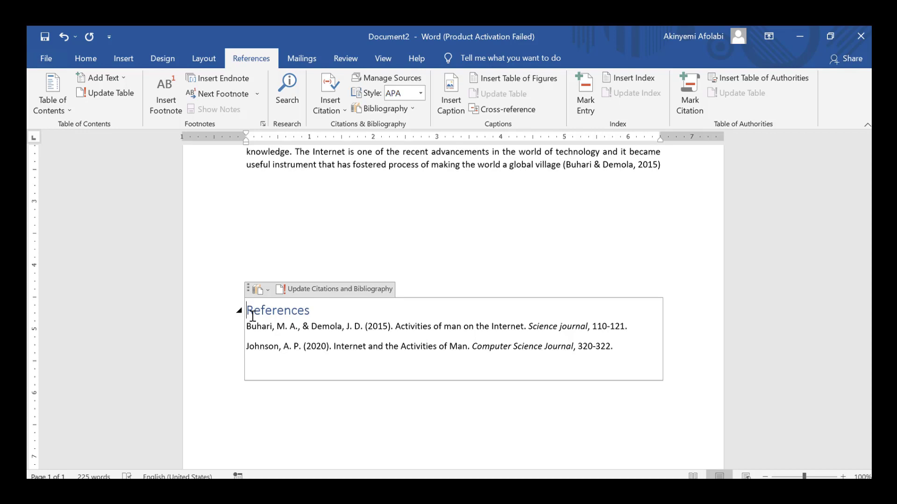
{"action": "left_click", "coordinate": [319, 312]}
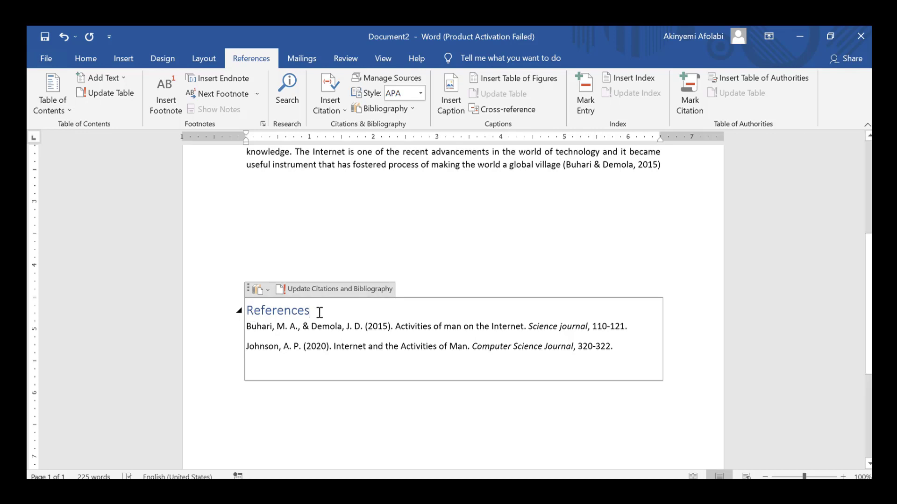